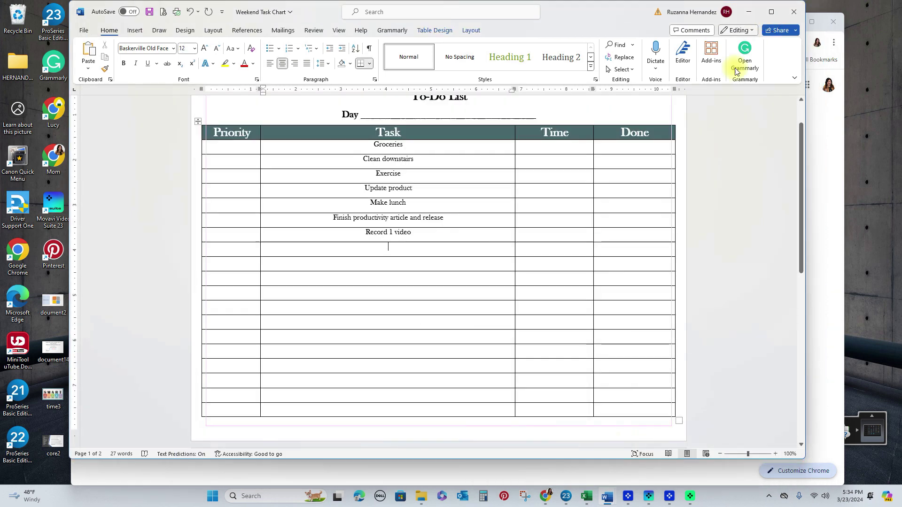
Step: Scroll up to the top of the Weekend Task Chart To-Do List page
scroll(479, 198, "up", 1)
scroll(479, 199, "up", 1)
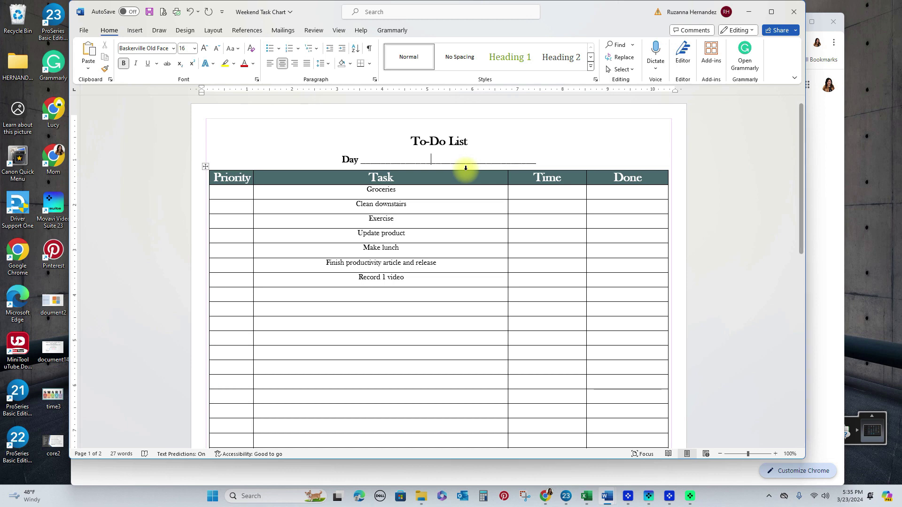
Step: Replace the blank underlined Day line under the title with 'Day: March 24'
type("M")
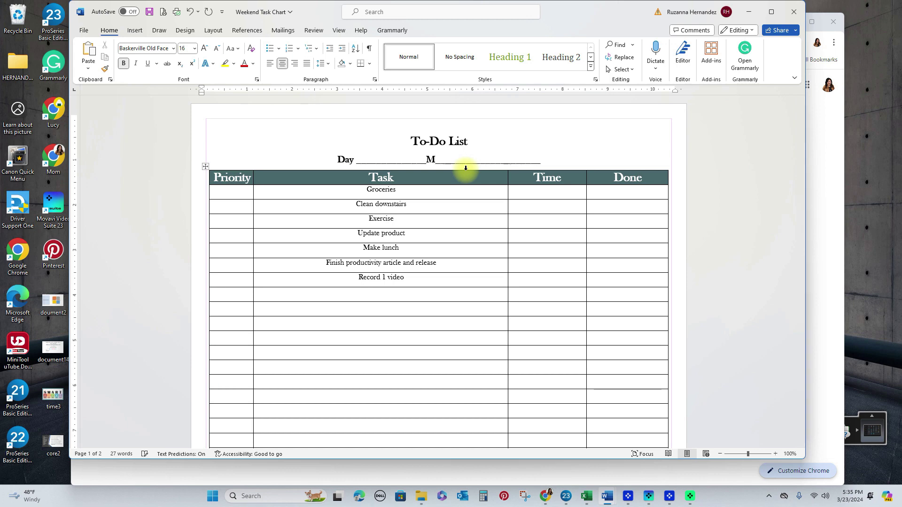
triple_click(466, 168)
type("Day:  ")
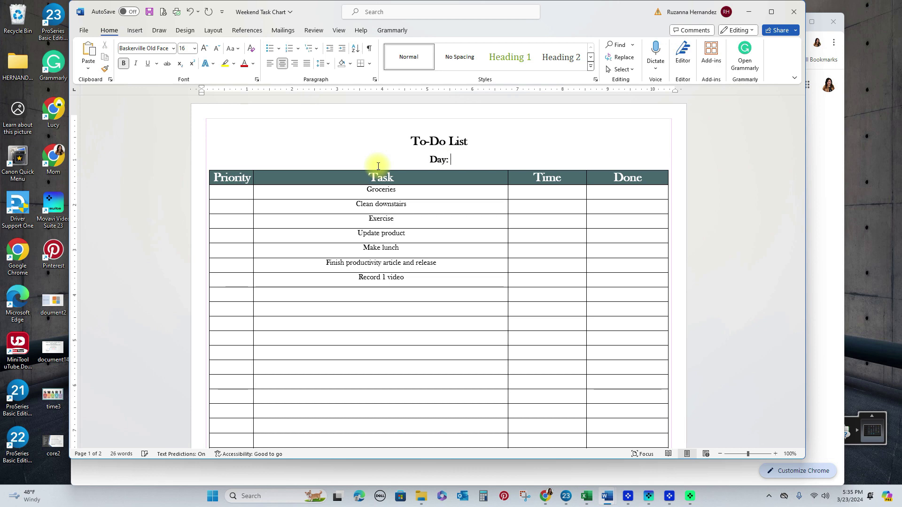
type("March 24")
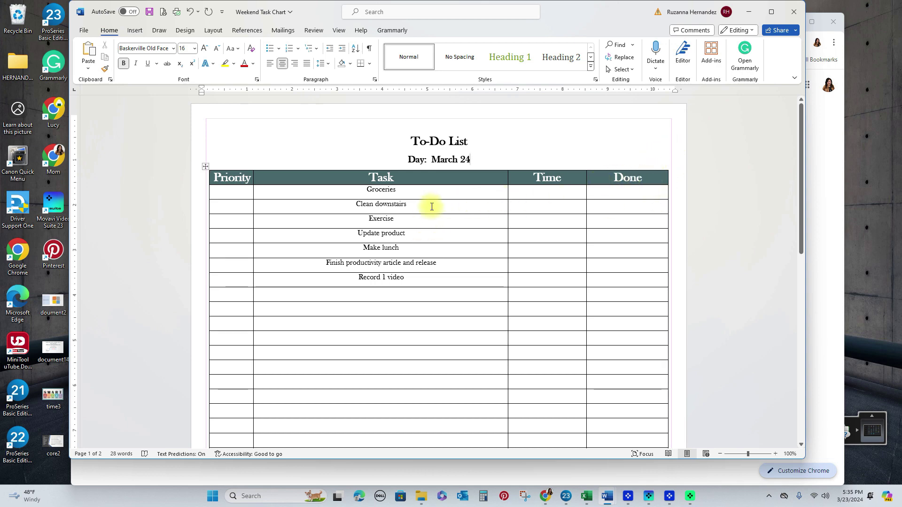
scroll(423, 207, "down", 1)
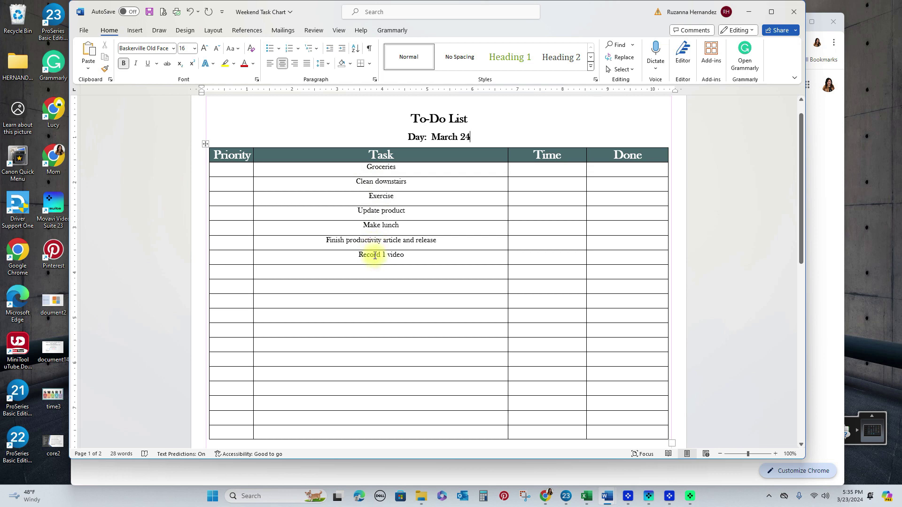
Step: Add 'Edit and release video' as the next task in the Task column
scroll(375, 255, "down", 1)
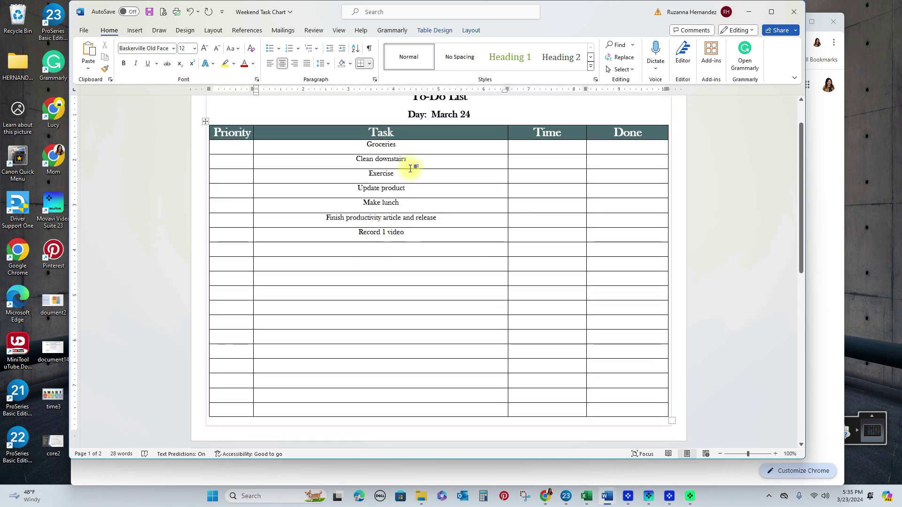
left_click_drag(409, 174, 375, 178)
key("ctrl+z")
left_click(421, 265)
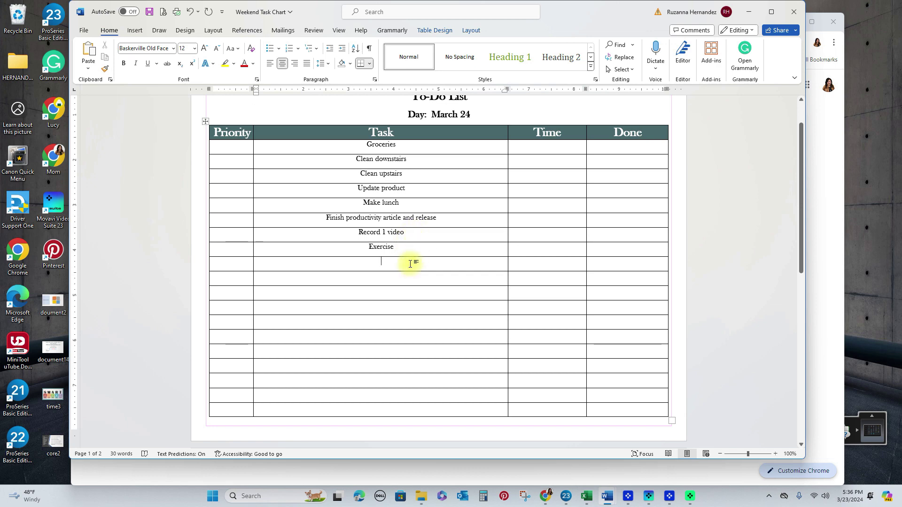
type("Edit and release ")
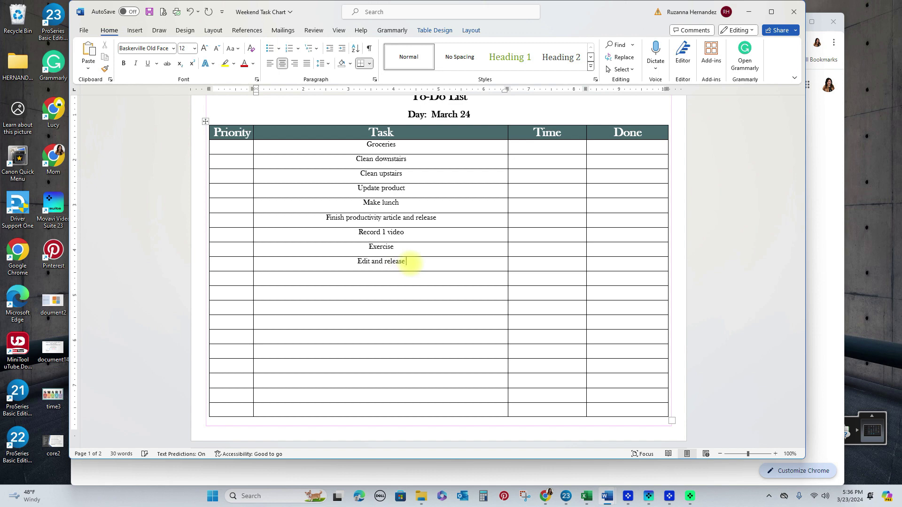
type("video")
key("Tab")
key("Tab")
key("Tab")
key("Tab")
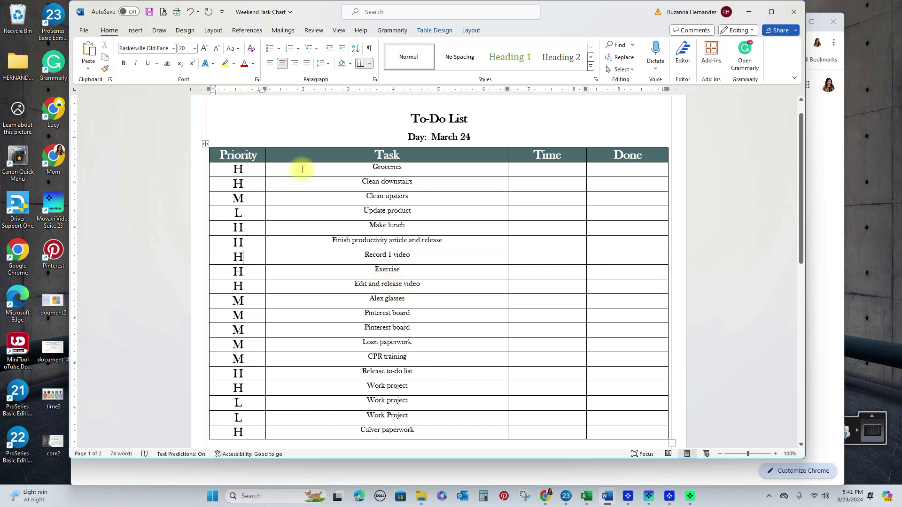
Step: Highlight Groceries, Clean downstairs, the tasks from Make lunch down, and Release to-do list in yellow
left_click_drag(300, 169, 407, 167)
left_click(225, 63)
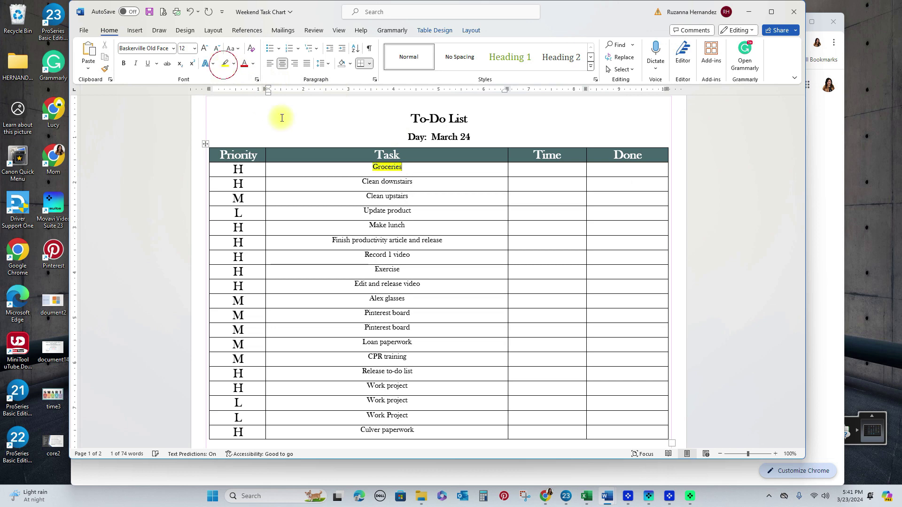
triple_click(359, 181)
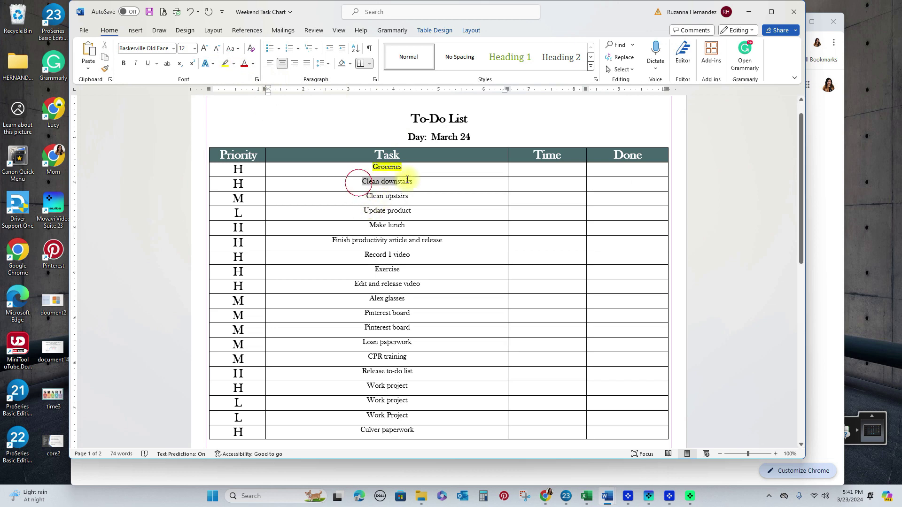
left_click(225, 65)
left_click_drag(338, 227, 429, 285)
left_click(225, 64)
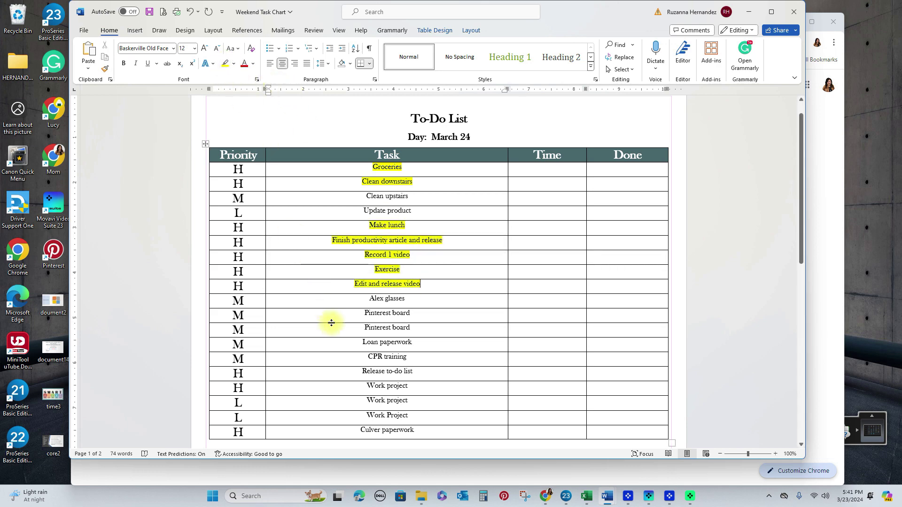
left_click_drag(342, 370, 432, 377)
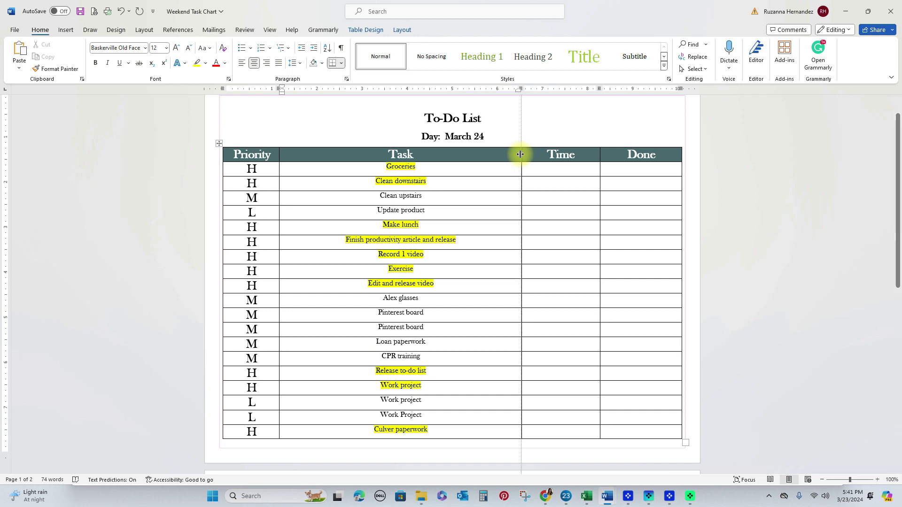
Step: Narrow the Task column by moving the Task/Time border left, widening the Time column
left_click_drag(522, 154, 497, 162)
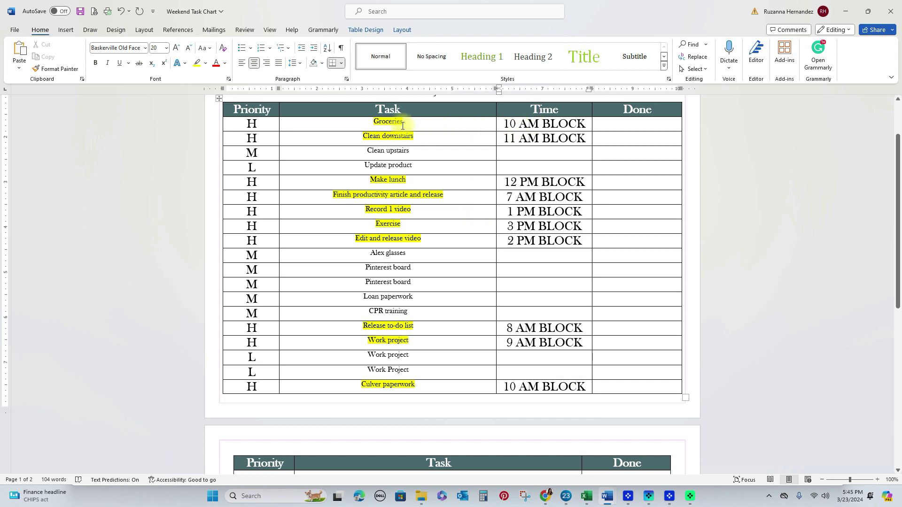
left_click_drag(404, 122, 368, 123)
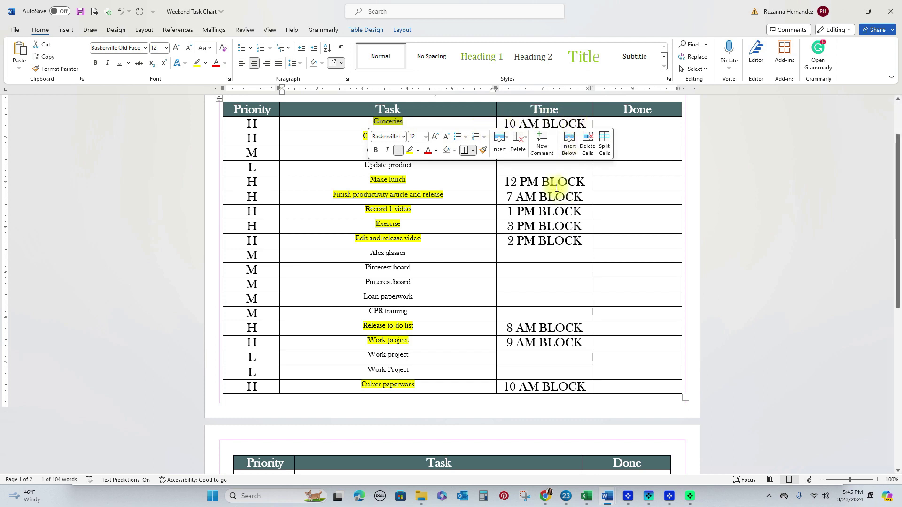
left_click(547, 123)
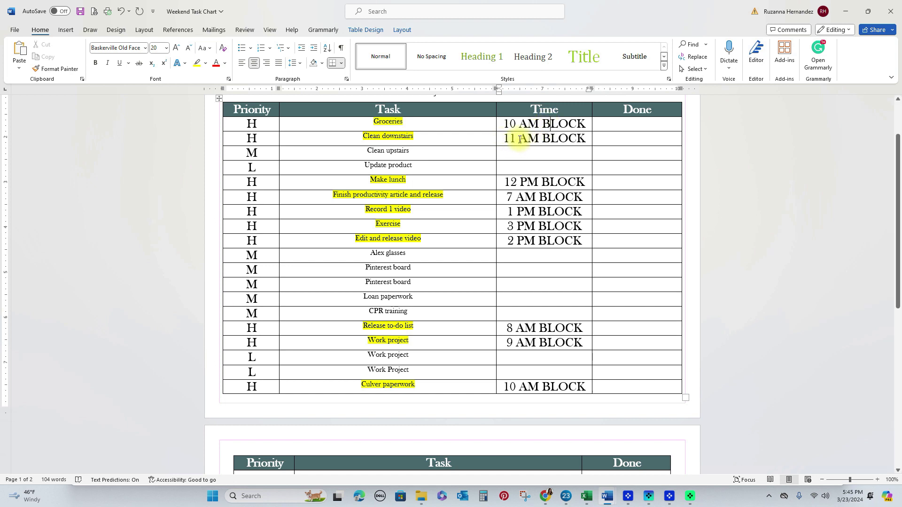
left_click_drag(495, 136, 582, 140)
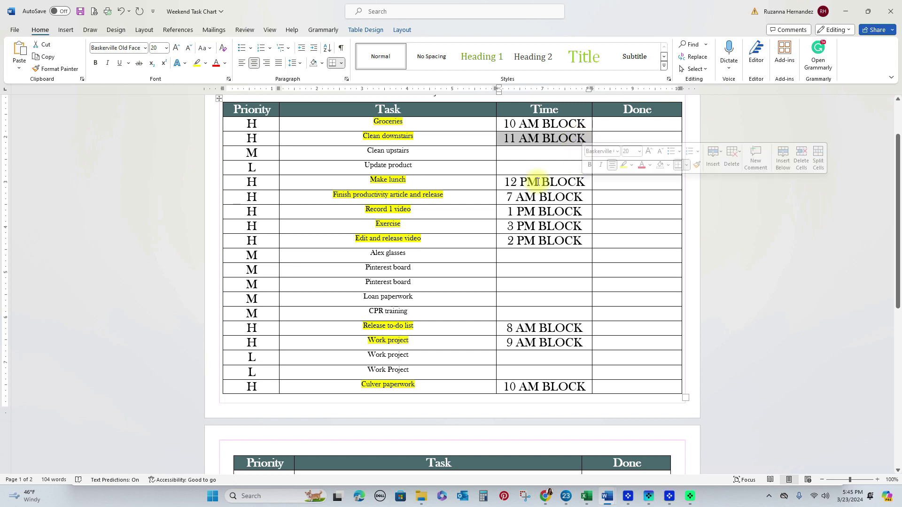
left_click(539, 138)
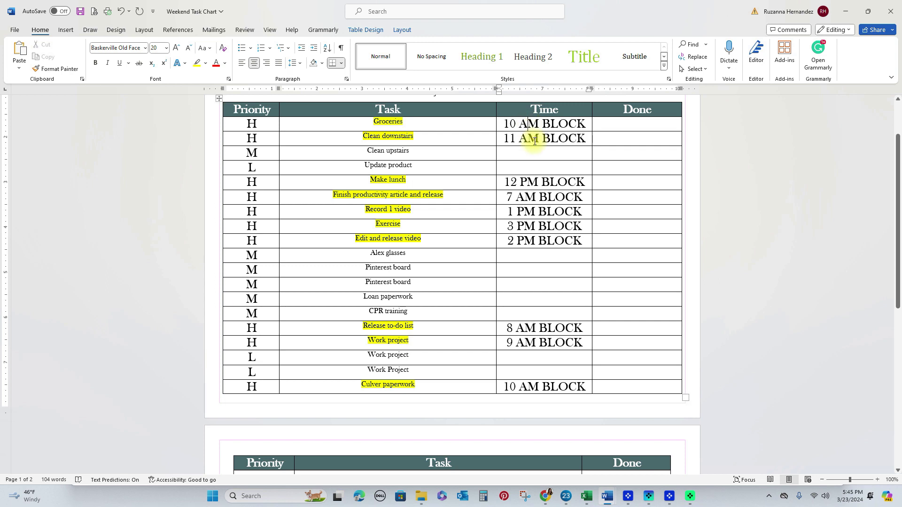
left_click(539, 180)
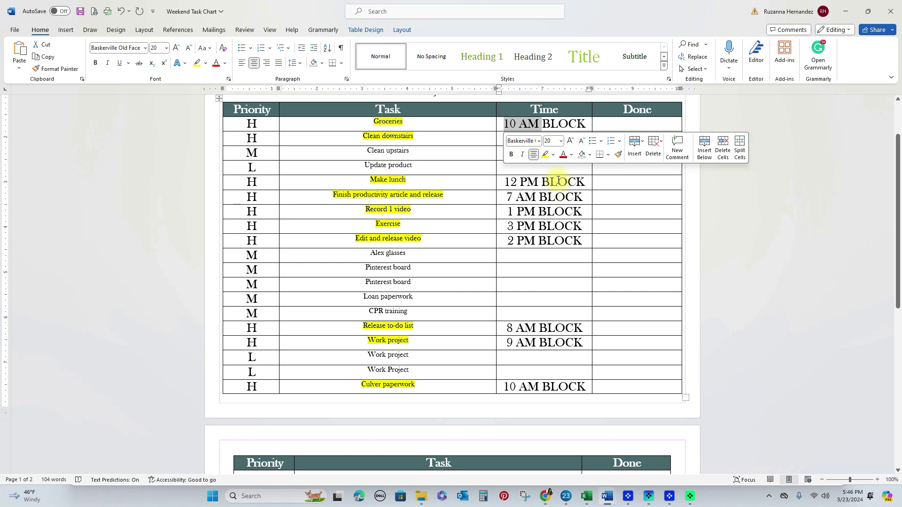
left_click_drag(559, 181, 501, 182)
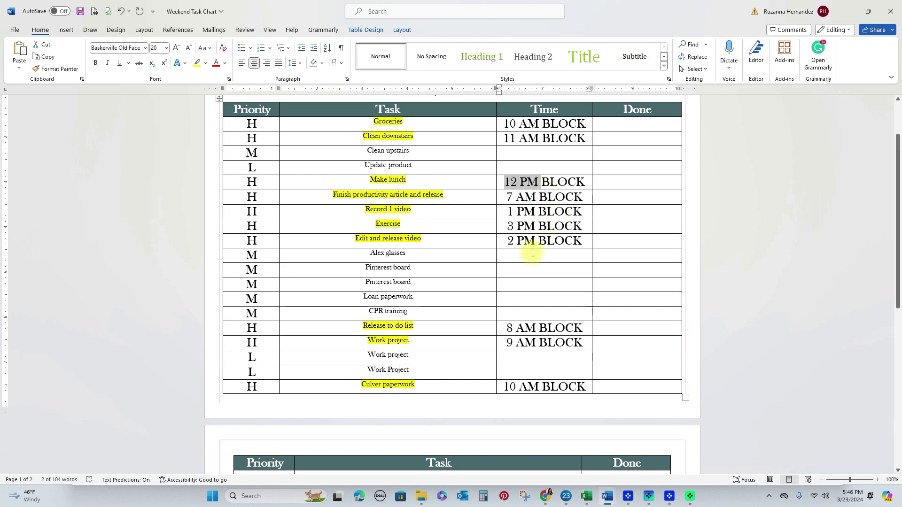
scroll(501, 247, "down", 1)
scroll(501, 247, "down", 2)
left_click(524, 195)
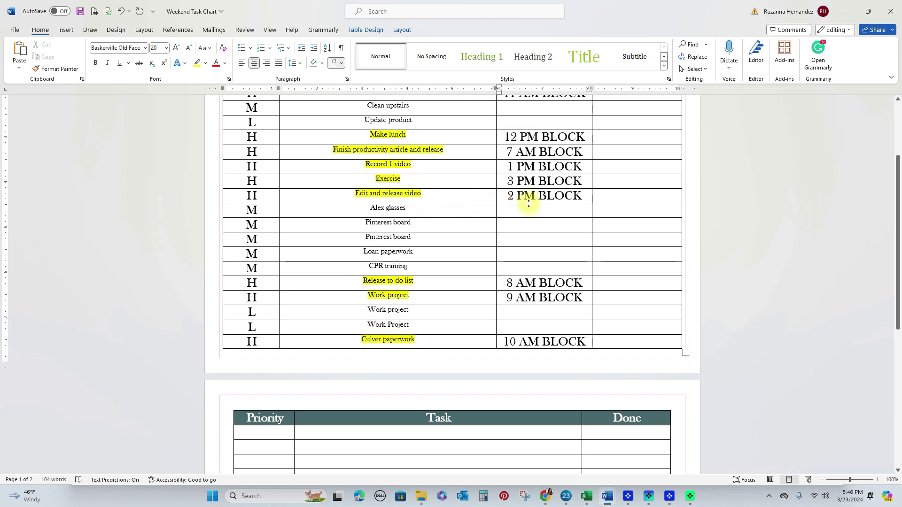
scroll(521, 195, "up", 1)
scroll(528, 216, "up", 1)
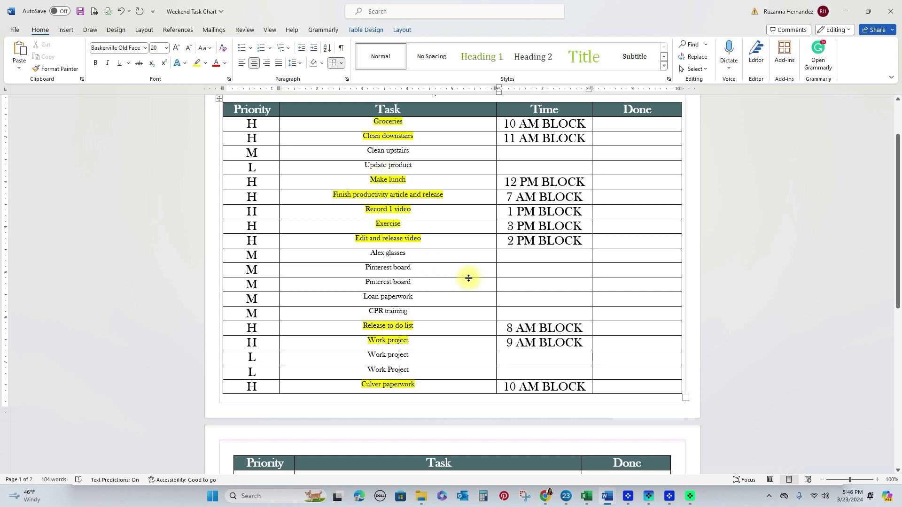
left_click_drag(427, 272, 354, 268)
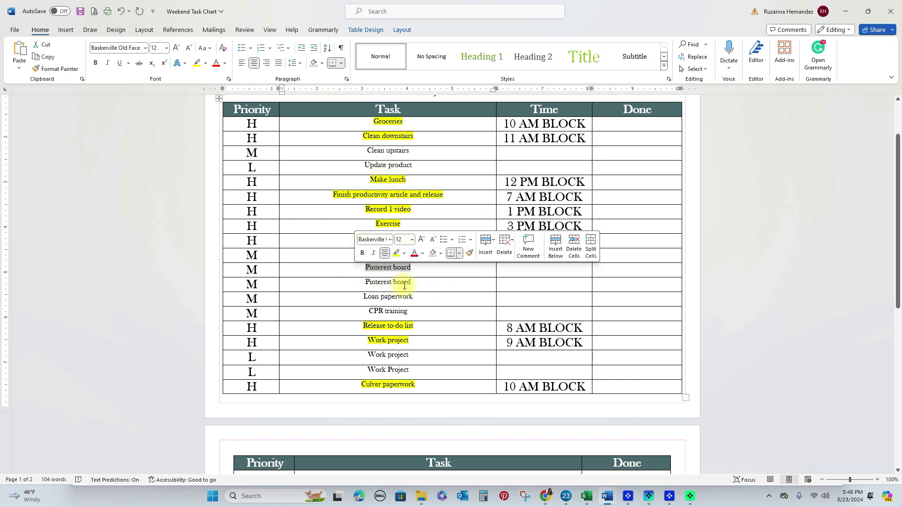
left_click_drag(421, 282, 345, 275)
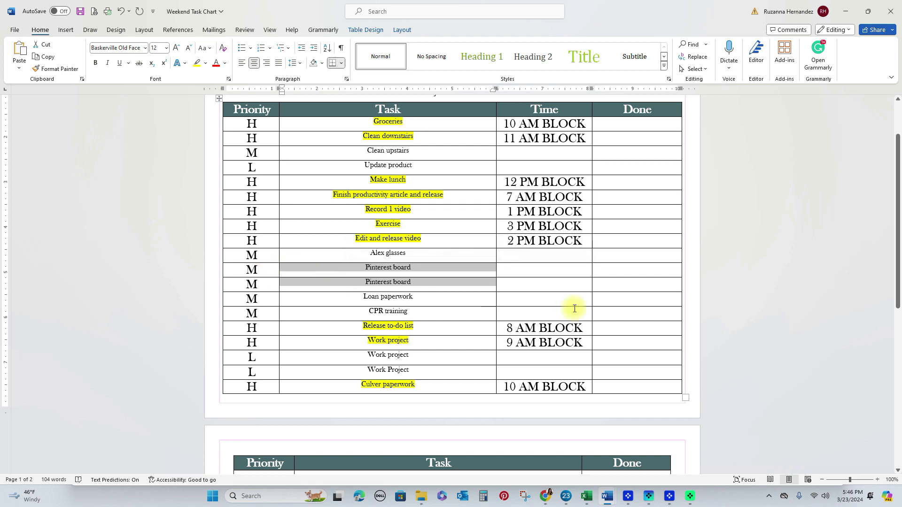
left_click(414, 269)
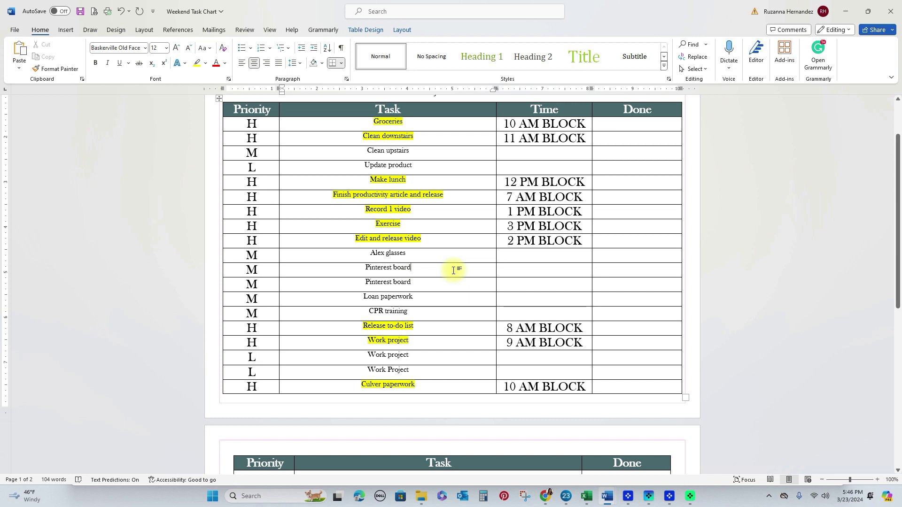
left_click_drag(580, 243, 505, 243)
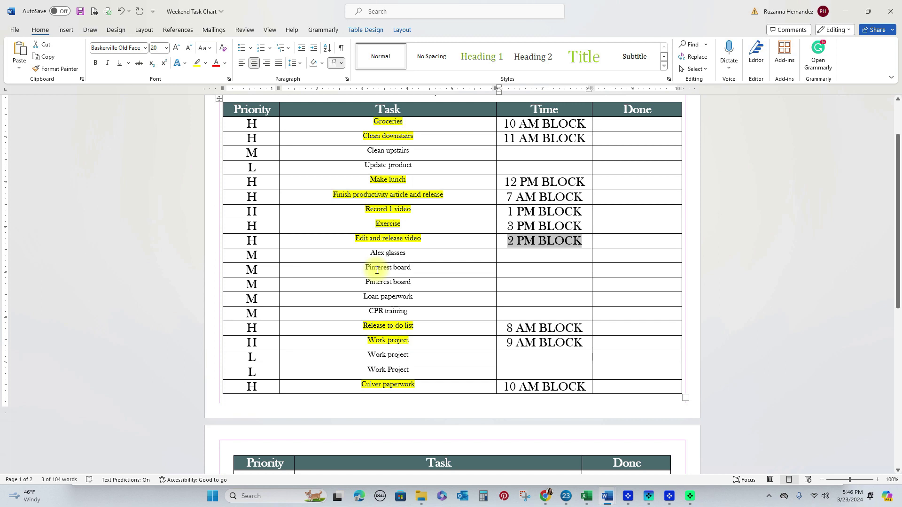
left_click(548, 241)
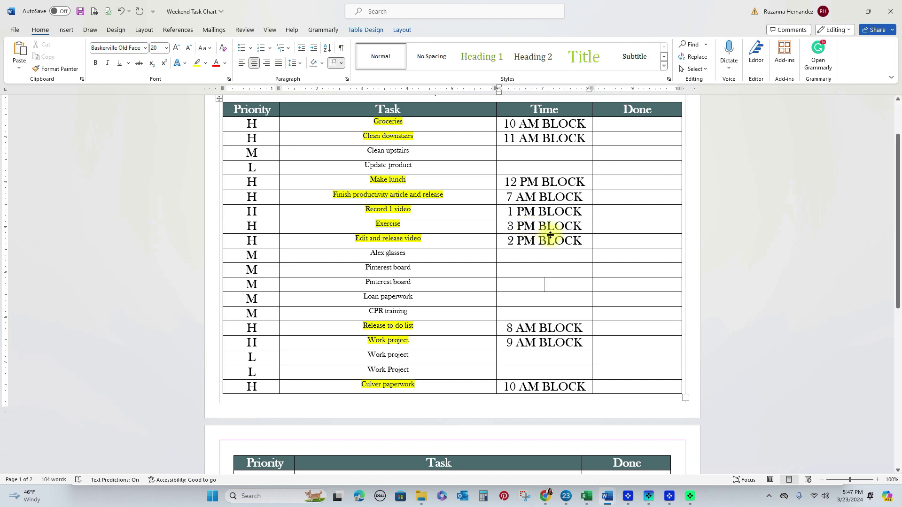
scroll(538, 272, "down", 1)
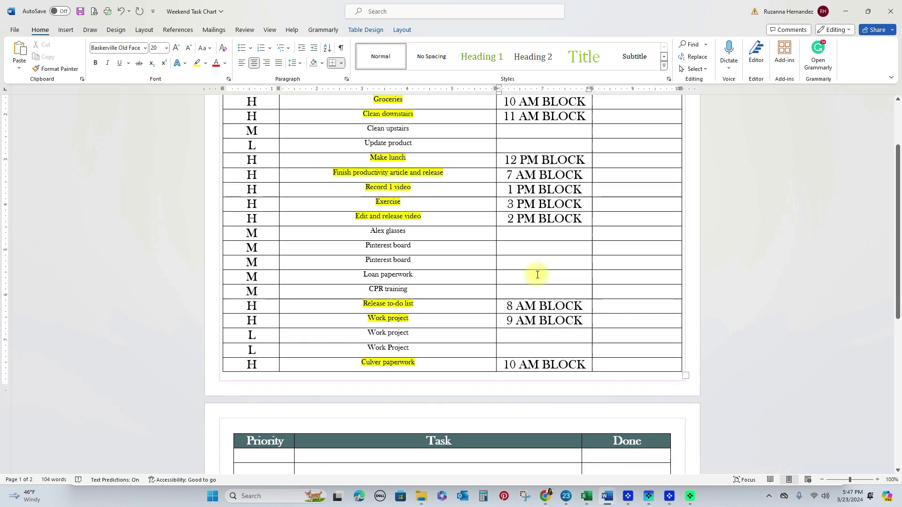
scroll(537, 275, "up", 1)
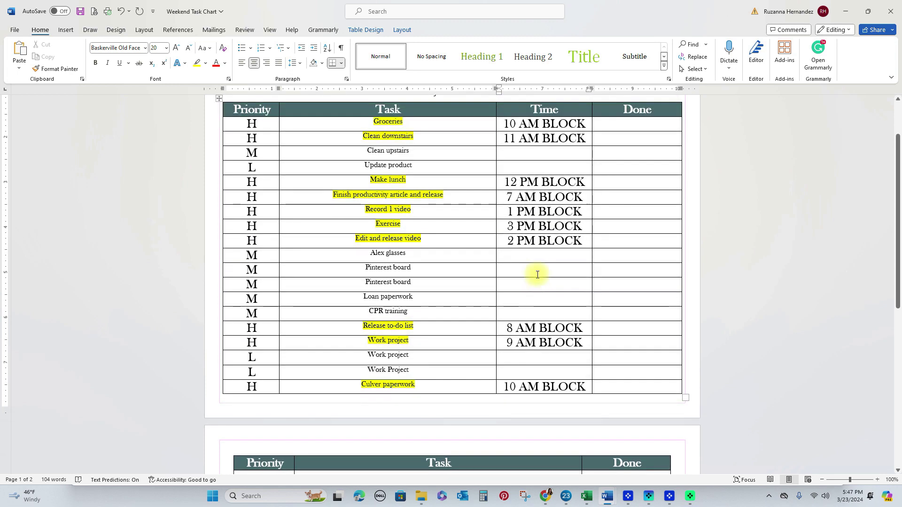